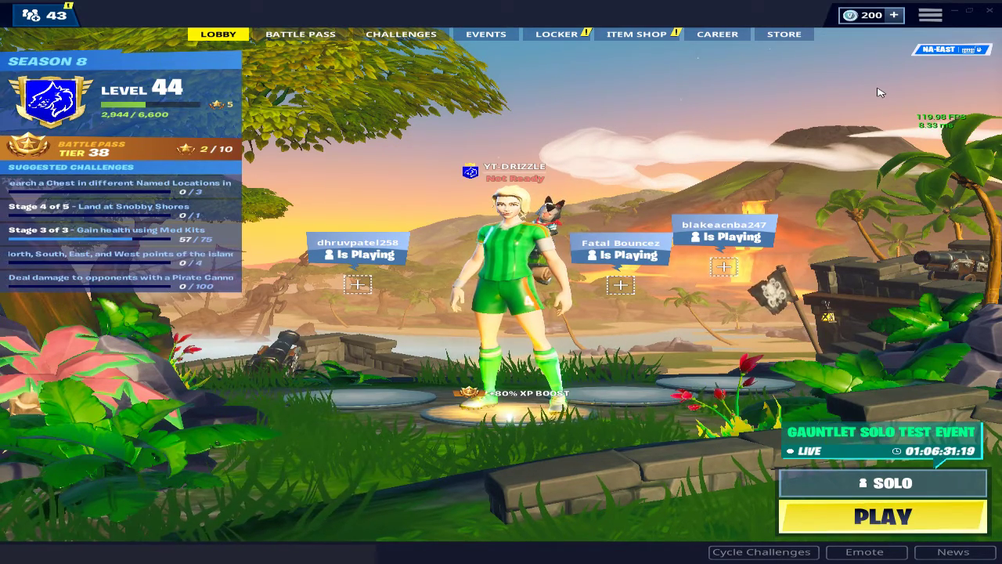
left_click(930, 15)
left_click(931, 44)
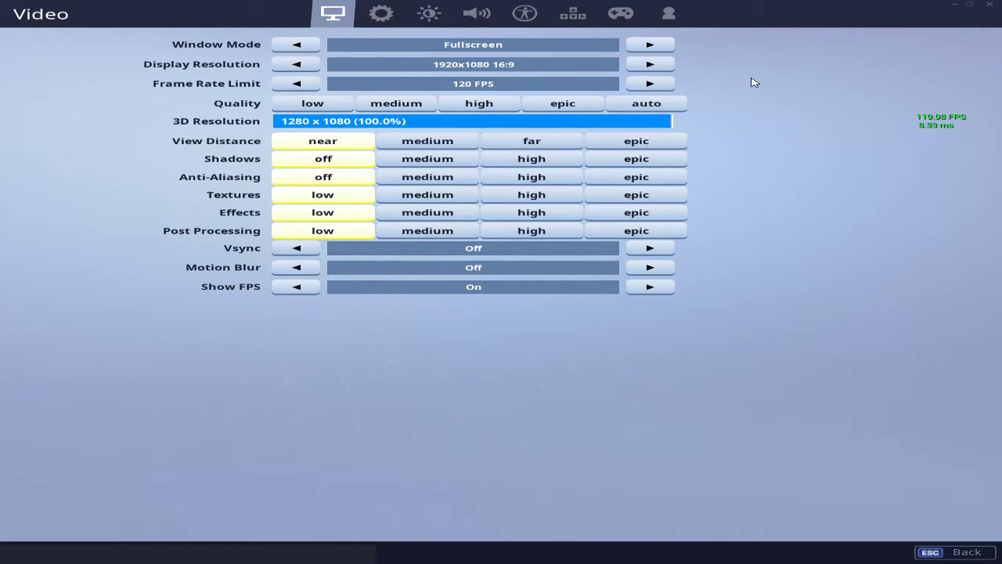
left_click(653, 48)
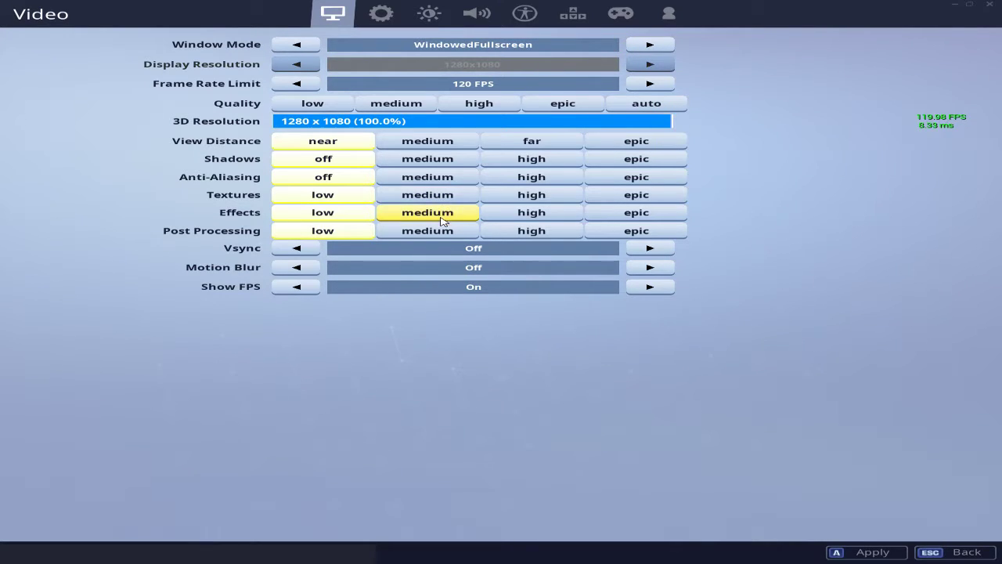
left_click(295, 47)
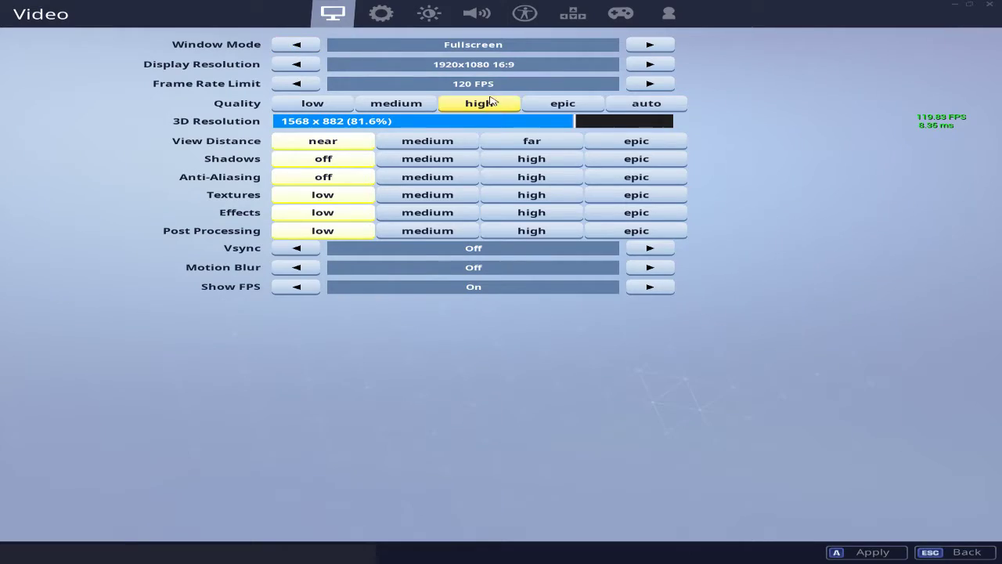
left_click(945, 558)
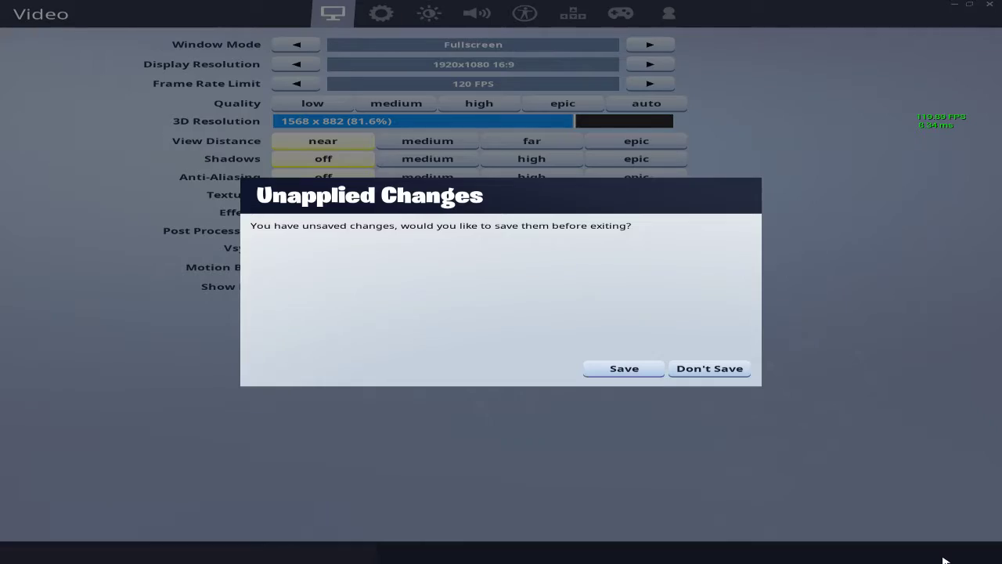
left_click(732, 369)
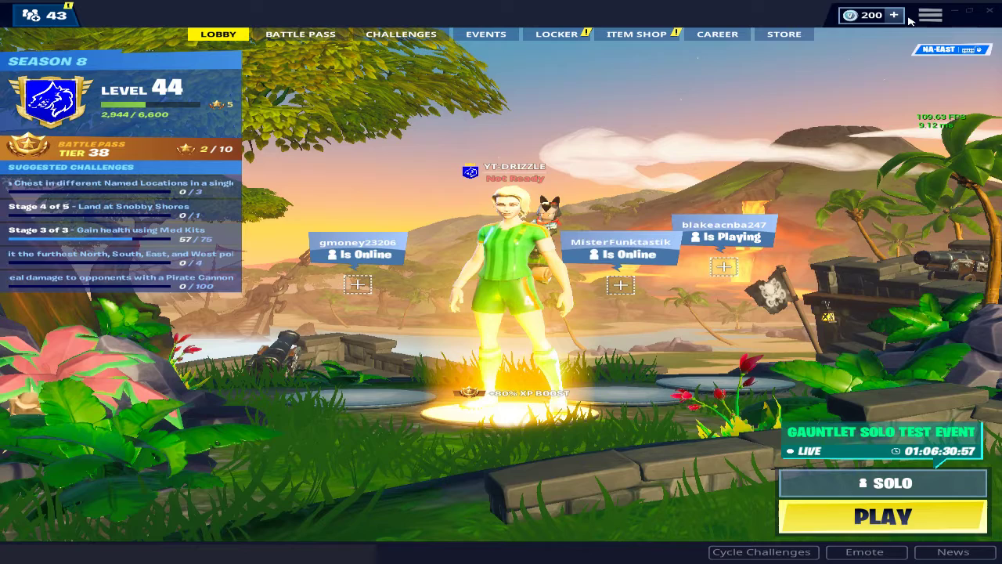
Set the frame rate limit to 144 FPS in the video settings and apply the change
left_click(932, 30)
left_click(932, 43)
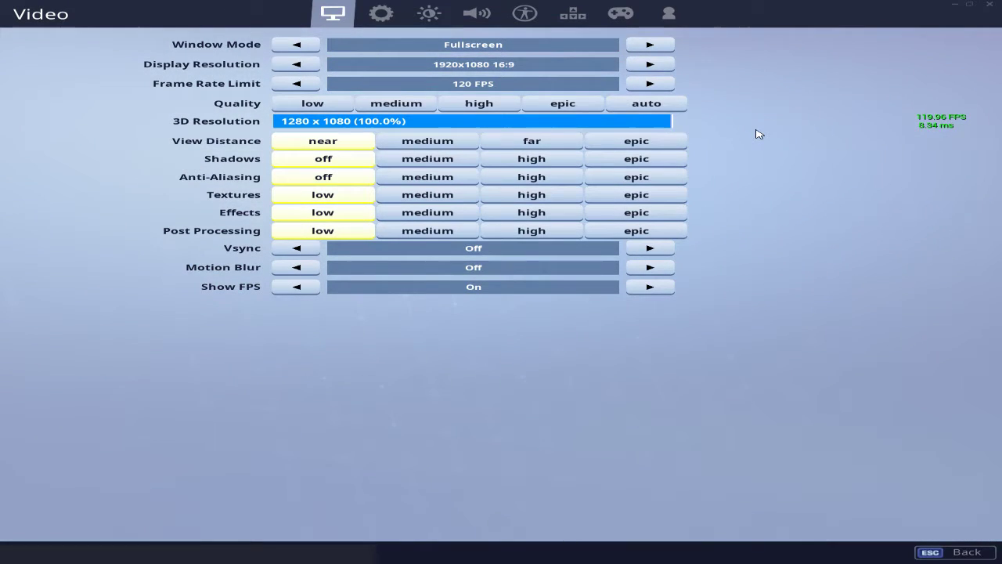
mouse_move(467, 46)
left_click(650, 83)
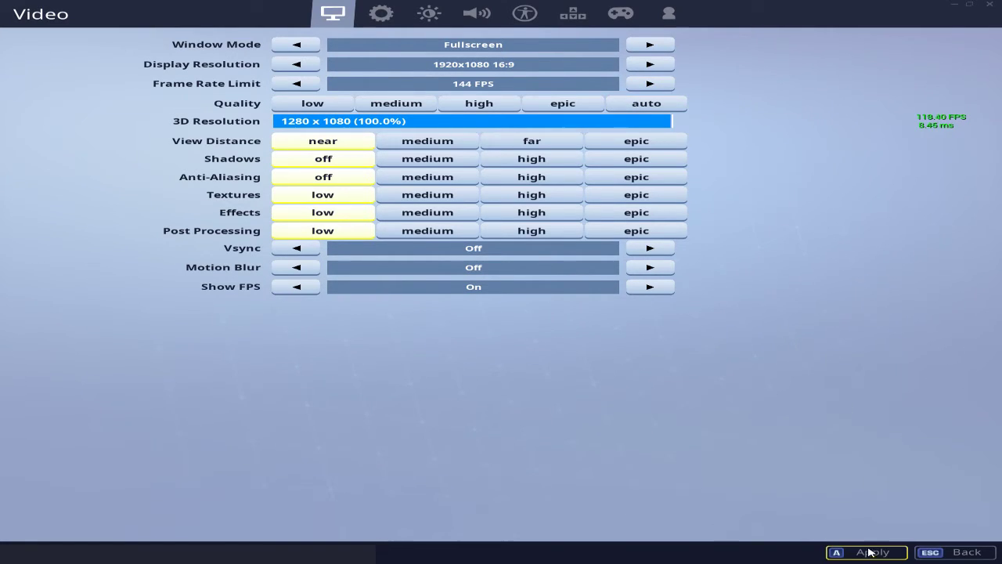
left_click(877, 553)
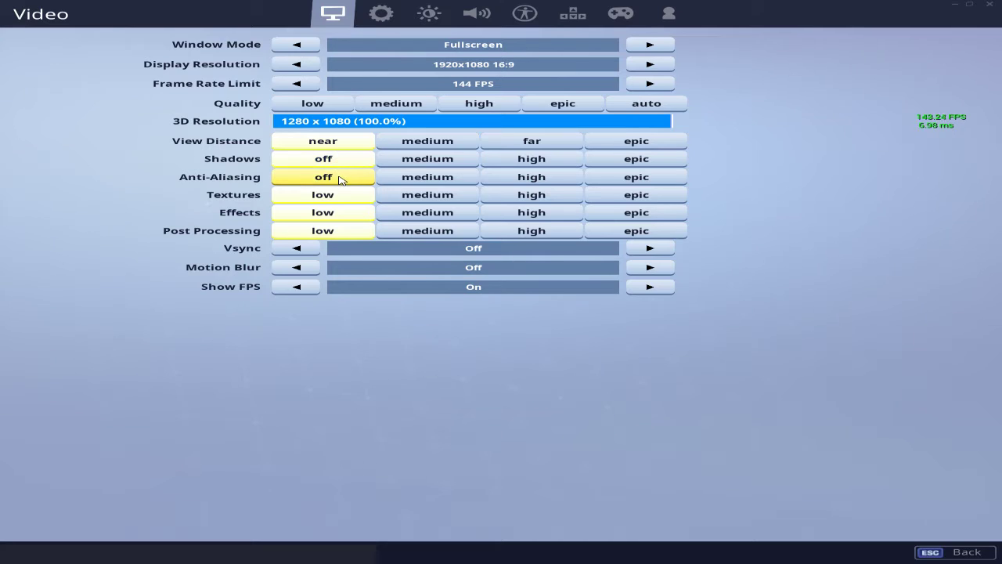
Review the video quality, Vsync and display resolution options along with the Game settings' mouse and controller sensitivities
mouse_move(339, 181)
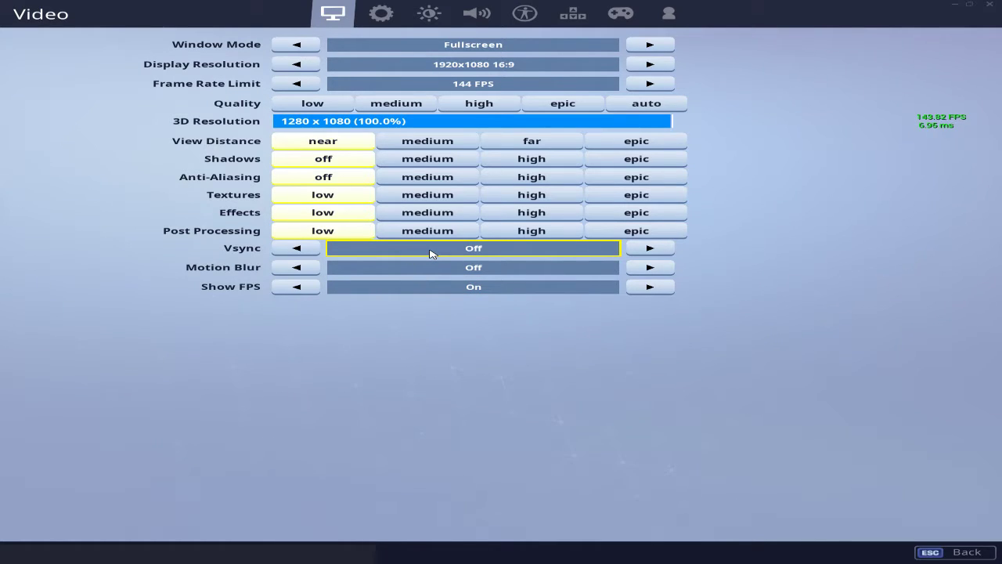
mouse_move(477, 252)
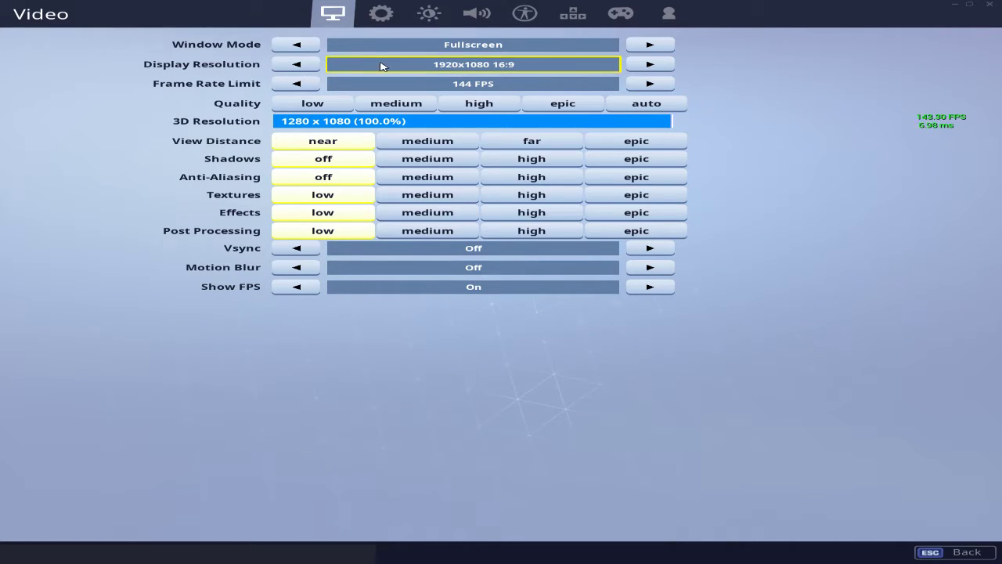
left_click(382, 14)
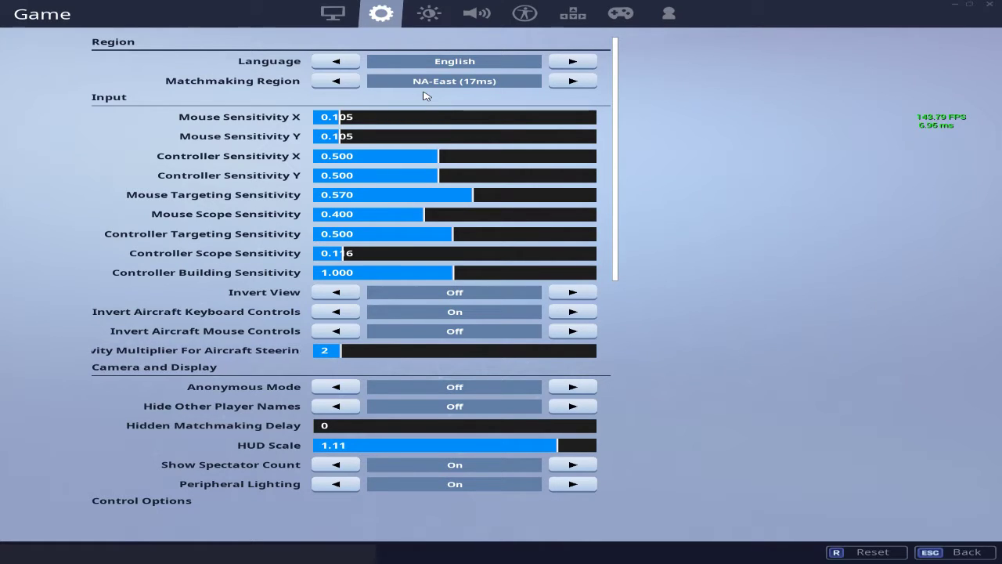
mouse_move(423, 96)
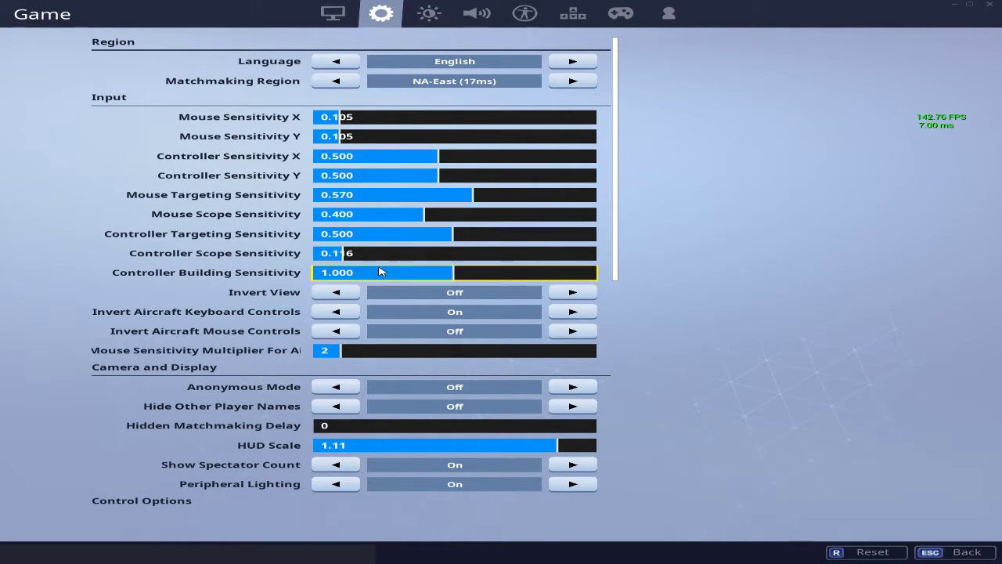
left_click(333, 13)
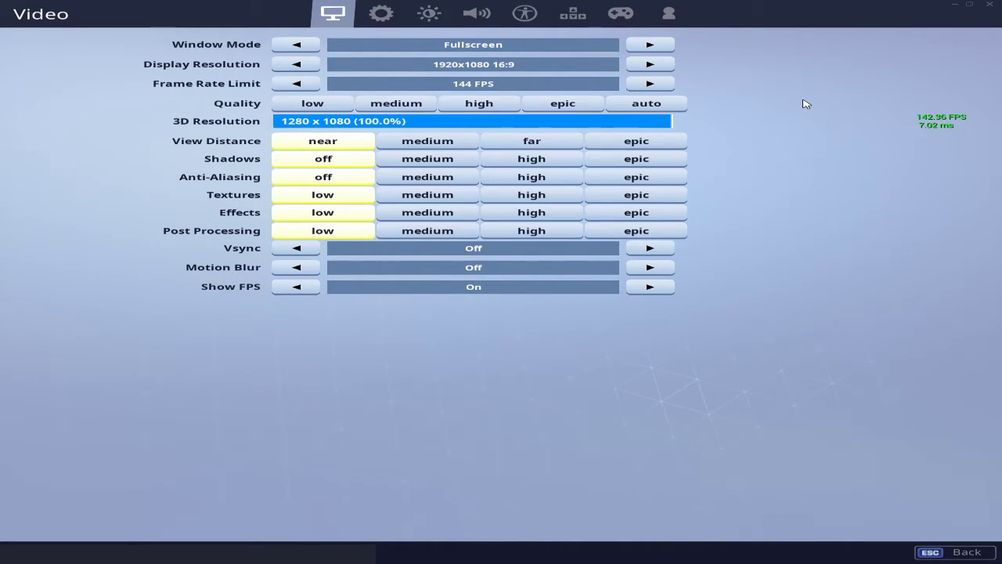
Examine all Game settings, from the input sensitivities through camera and display, control options and feedback to replays
left_click(381, 13)
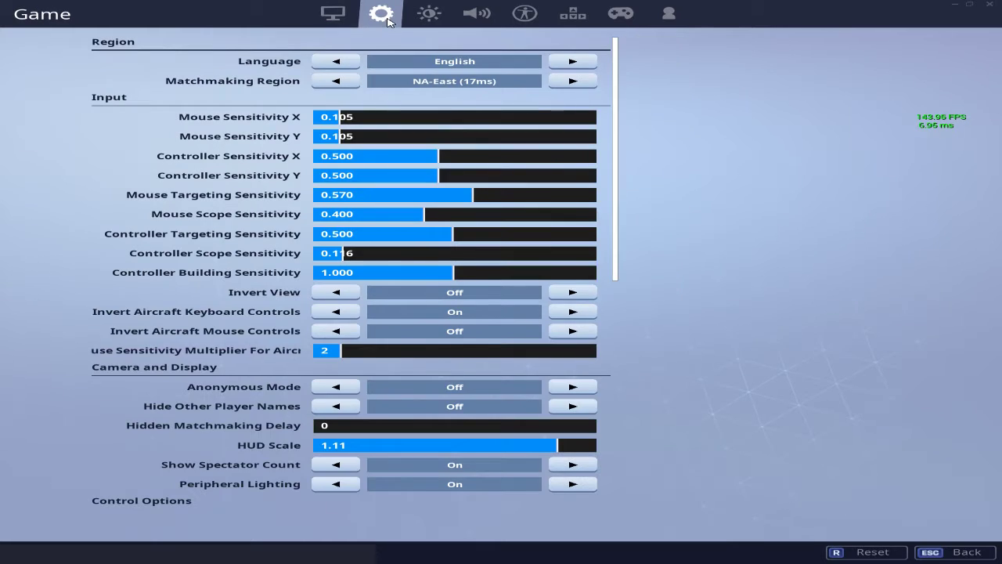
scroll(351, 200, "down", 2)
scroll(351, 201, "down", 5)
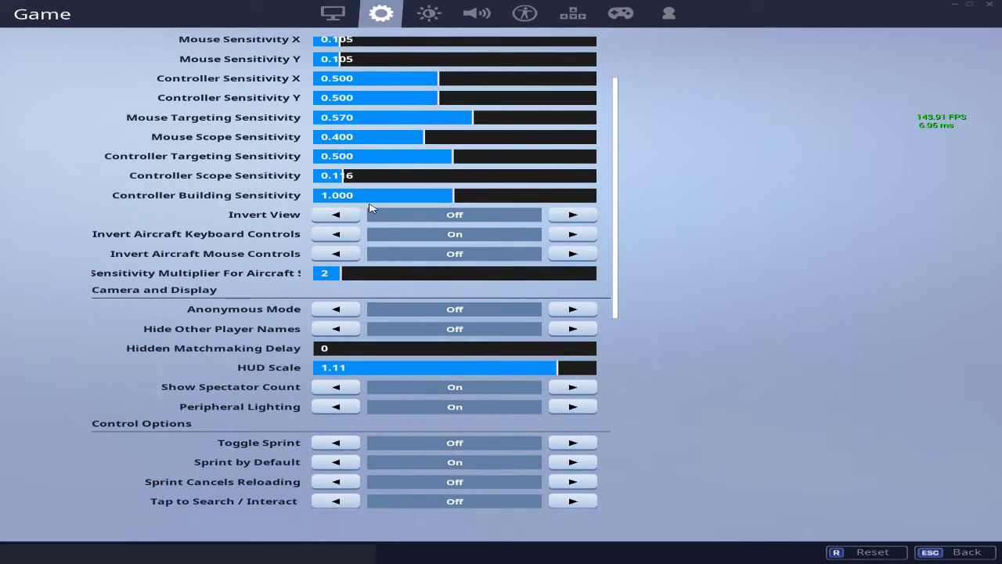
scroll(376, 209, "down", 2)
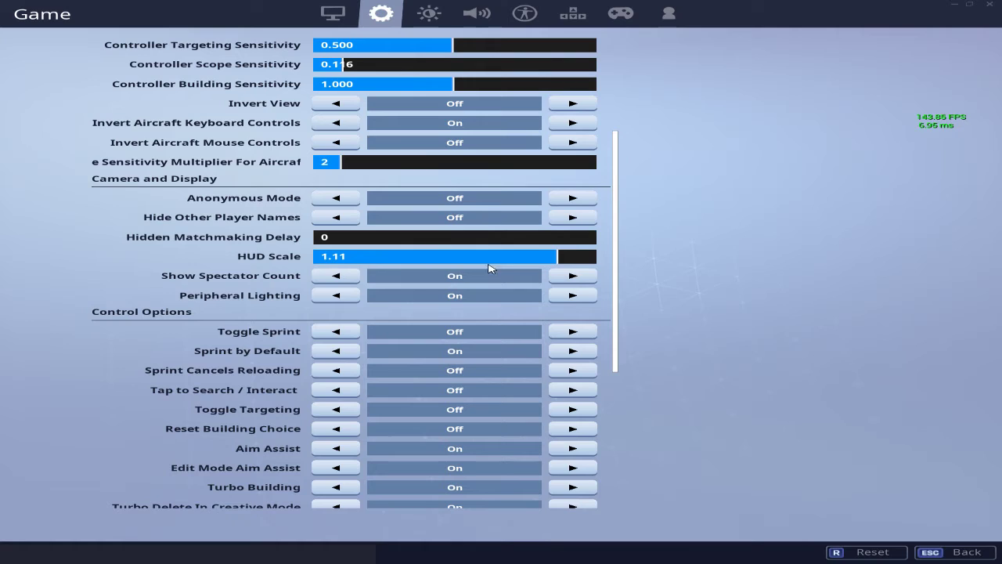
scroll(389, 260, "down", 3)
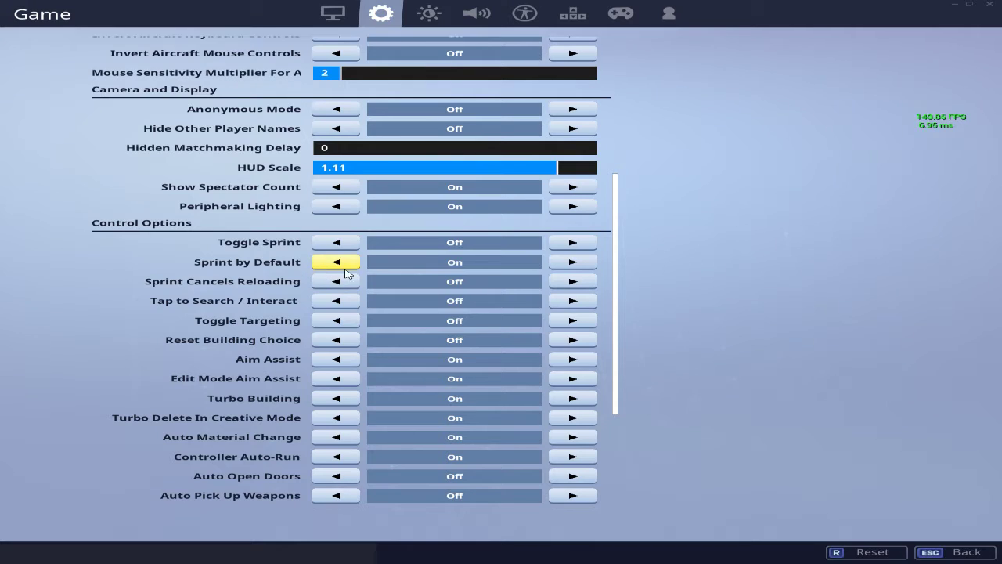
mouse_move(372, 276)
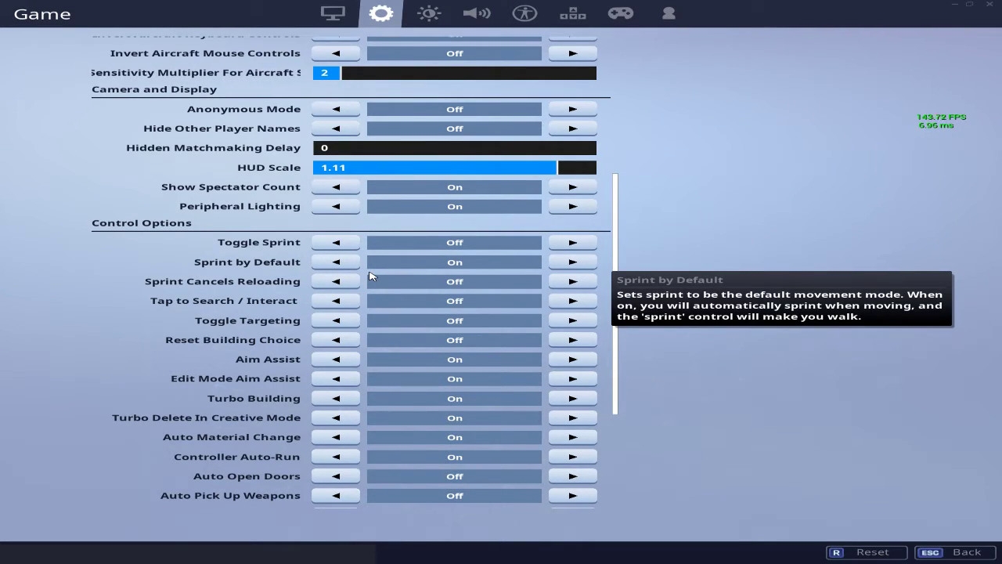
scroll(377, 288, "down", 1)
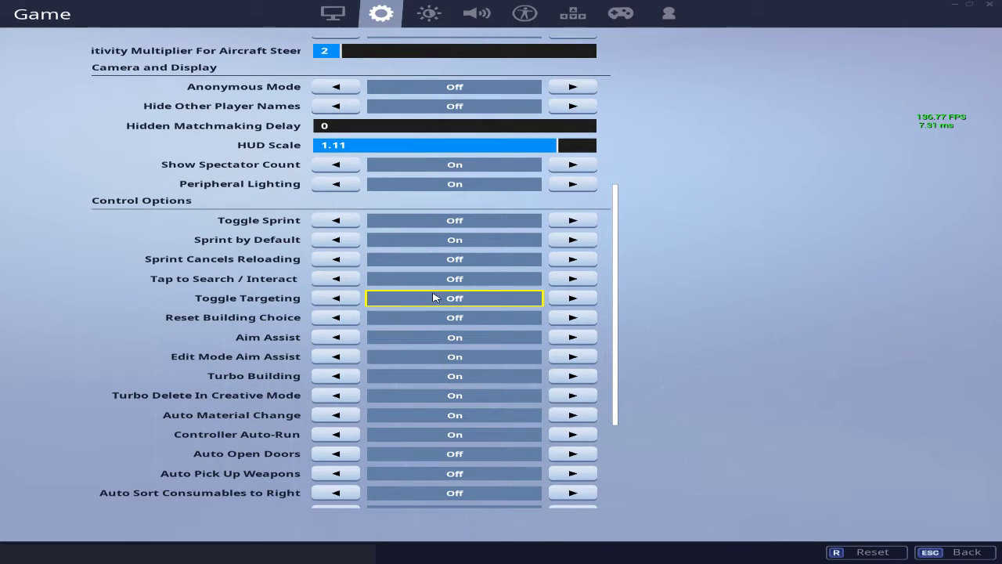
mouse_move(430, 343)
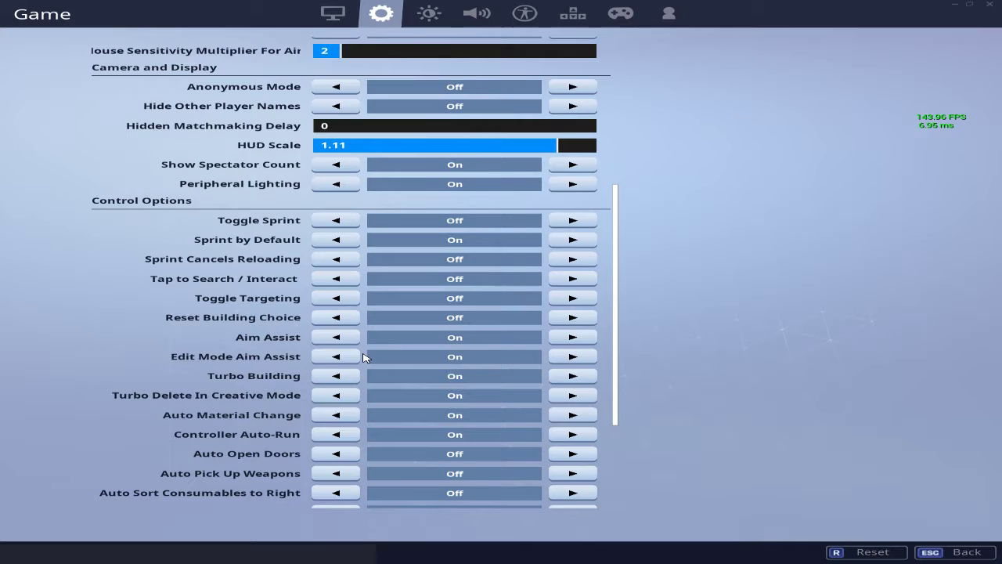
scroll(365, 350, "down", 2)
scroll(401, 348, "down", 2)
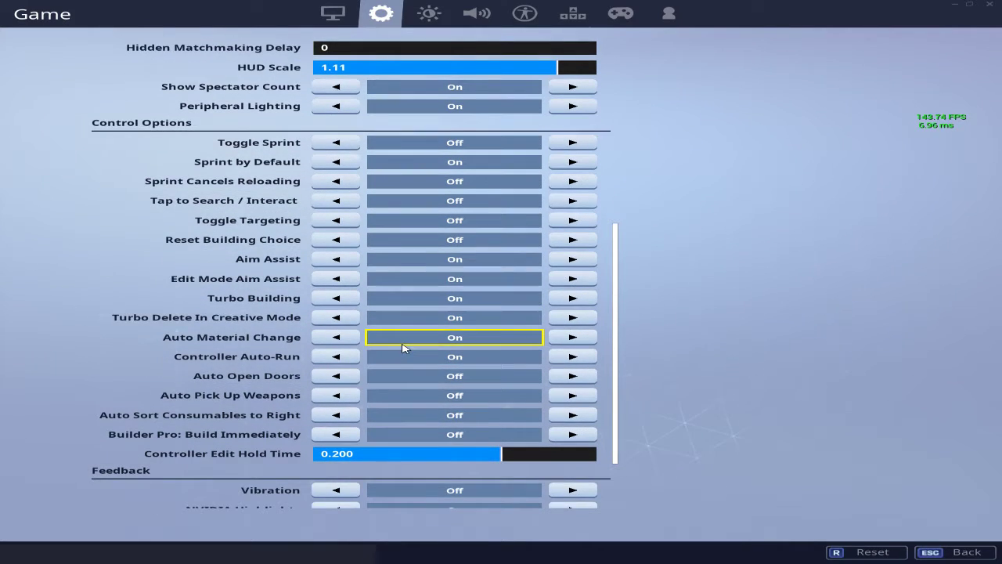
scroll(396, 345, "down", 1)
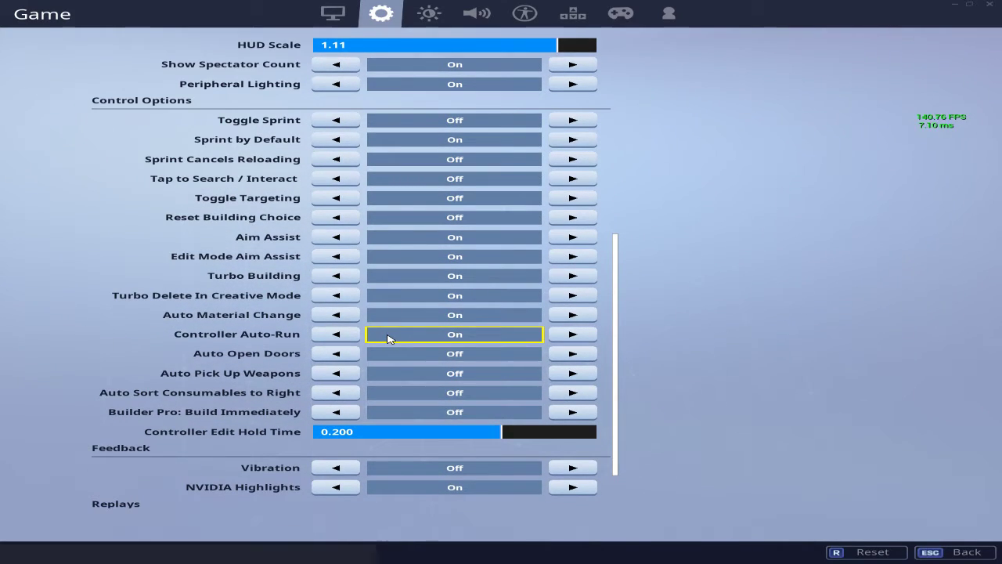
scroll(387, 347, "down", 3)
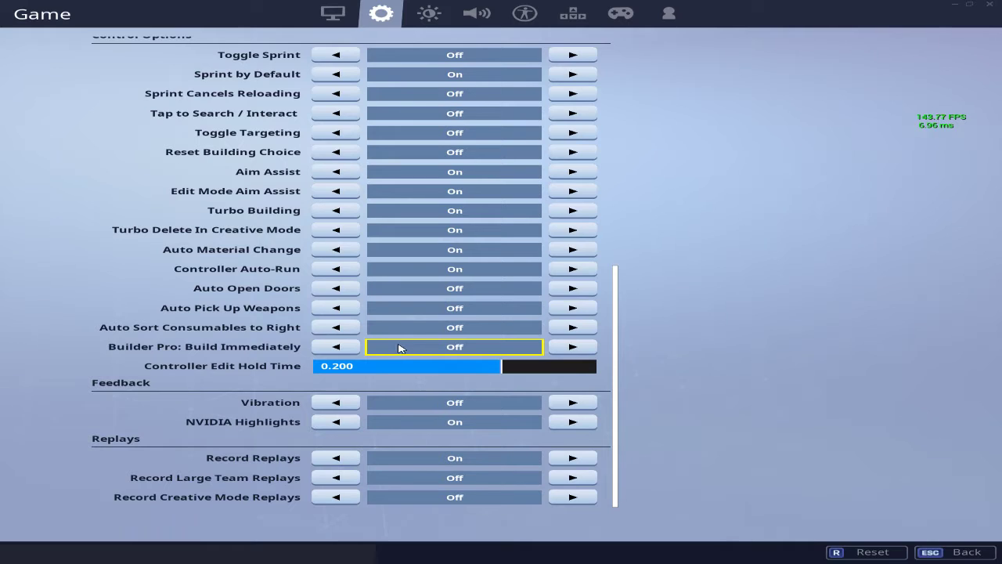
scroll(468, 357, "up", 20)
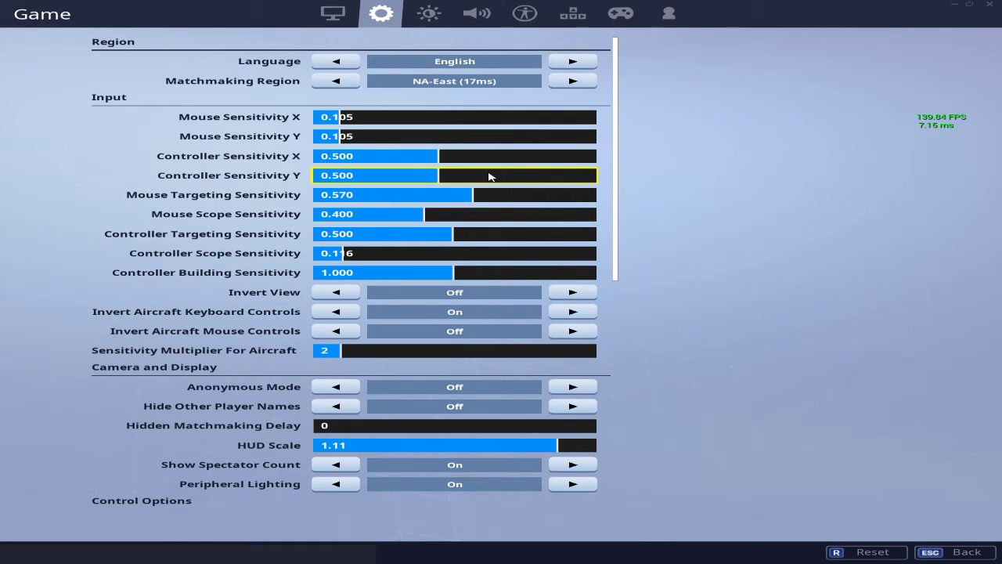
mouse_move(490, 177)
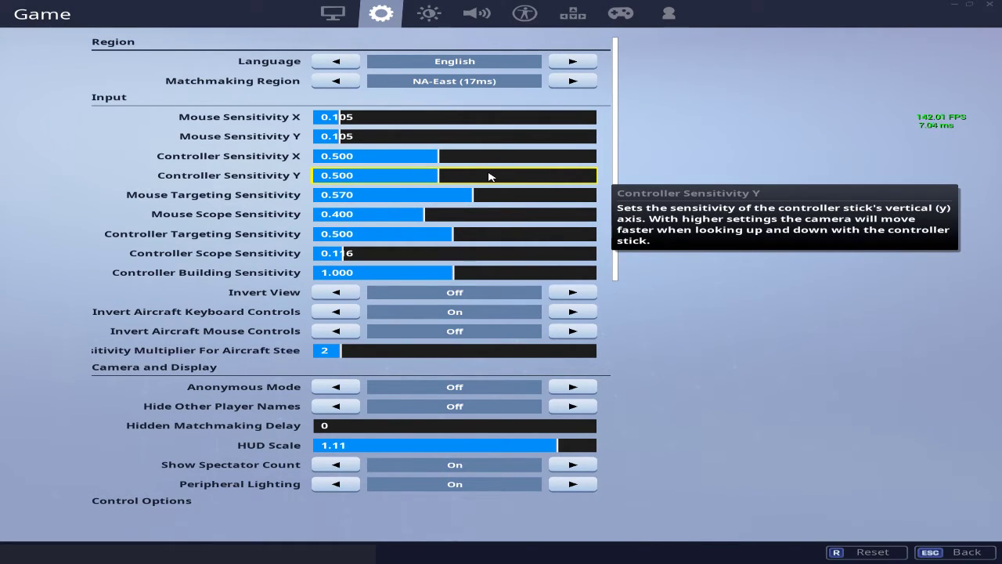
Look through the Brightness, Audio and Accessibility settings and the Input key bindings
left_click(434, 14)
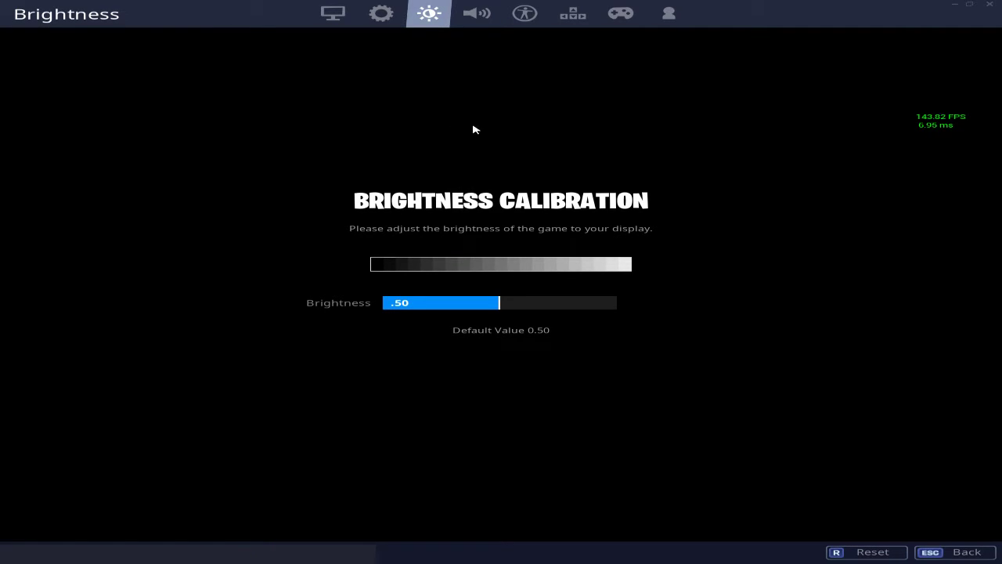
left_click(475, 13)
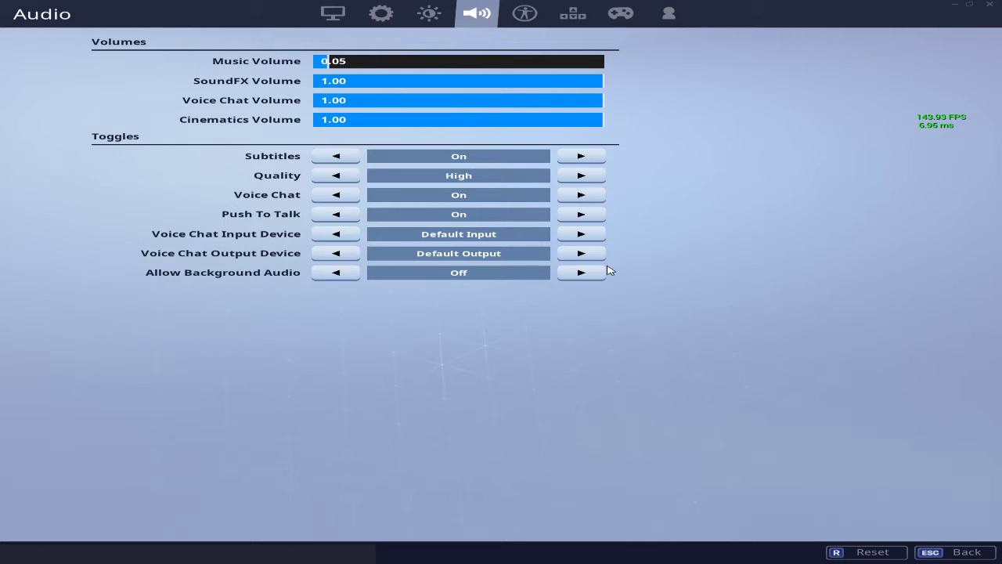
left_click(523, 13)
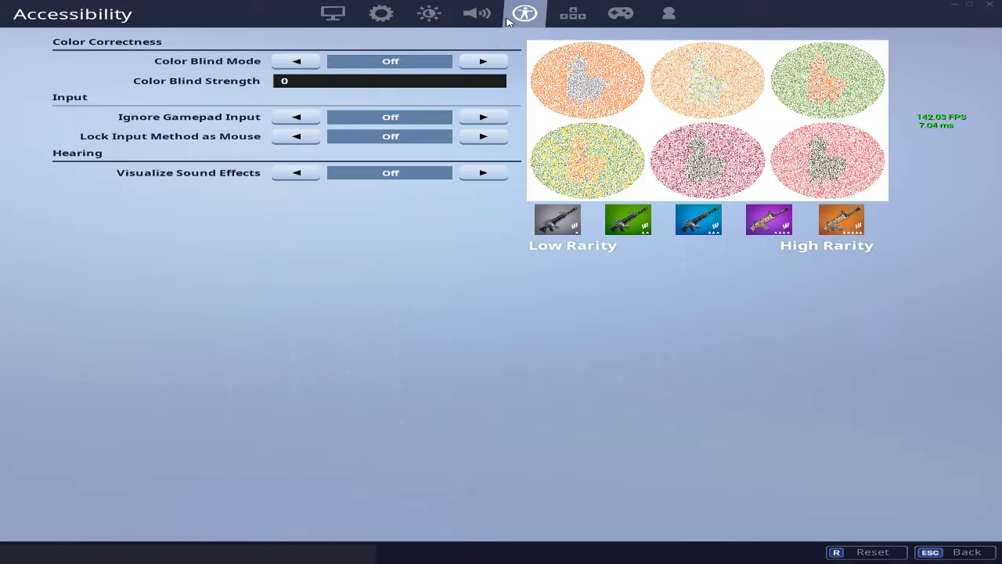
left_click(572, 15)
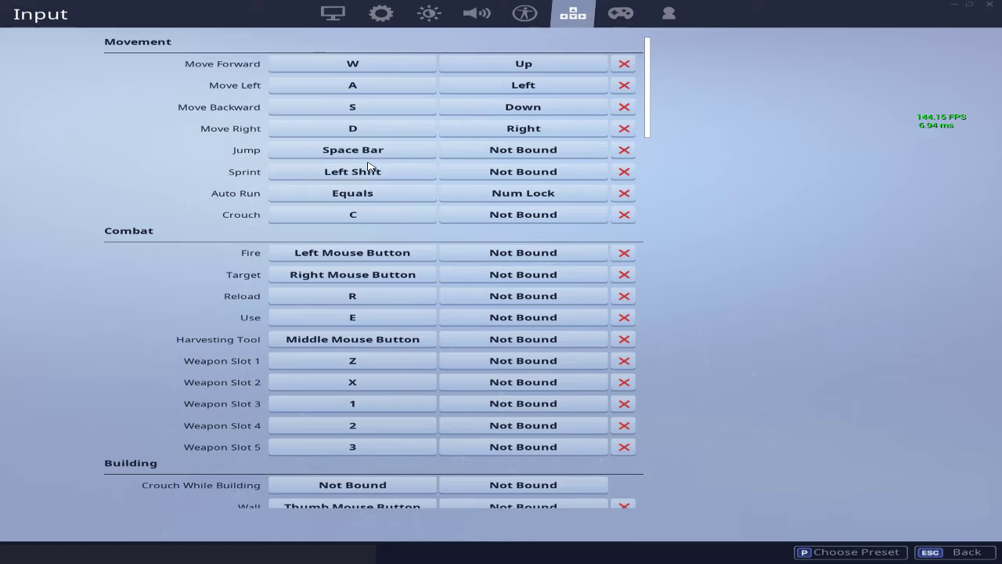
Look over the Game settings' camera and control options again and return to the Input key bindings
left_click(382, 13)
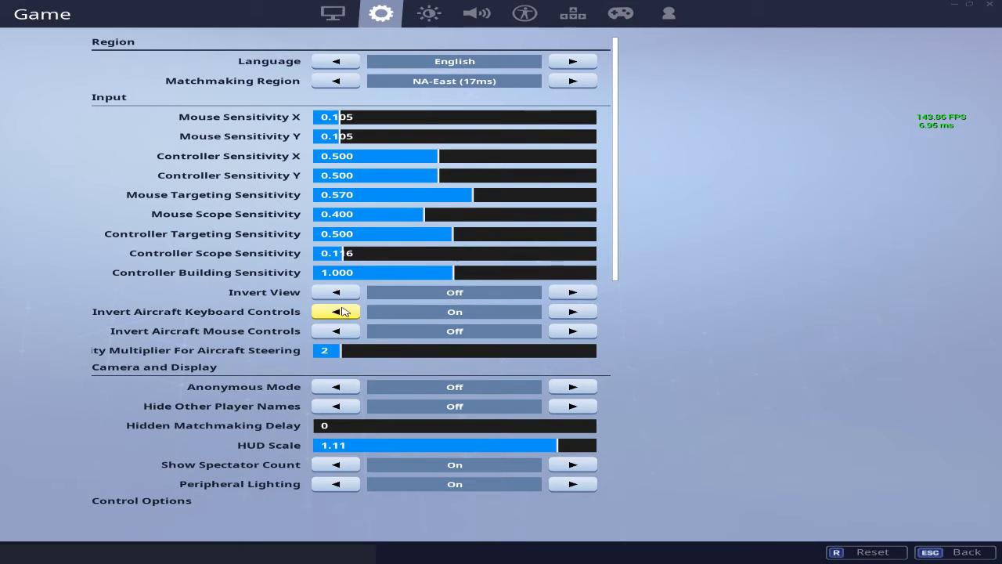
scroll(350, 335, "down", 5)
scroll(349, 337, "down", 1)
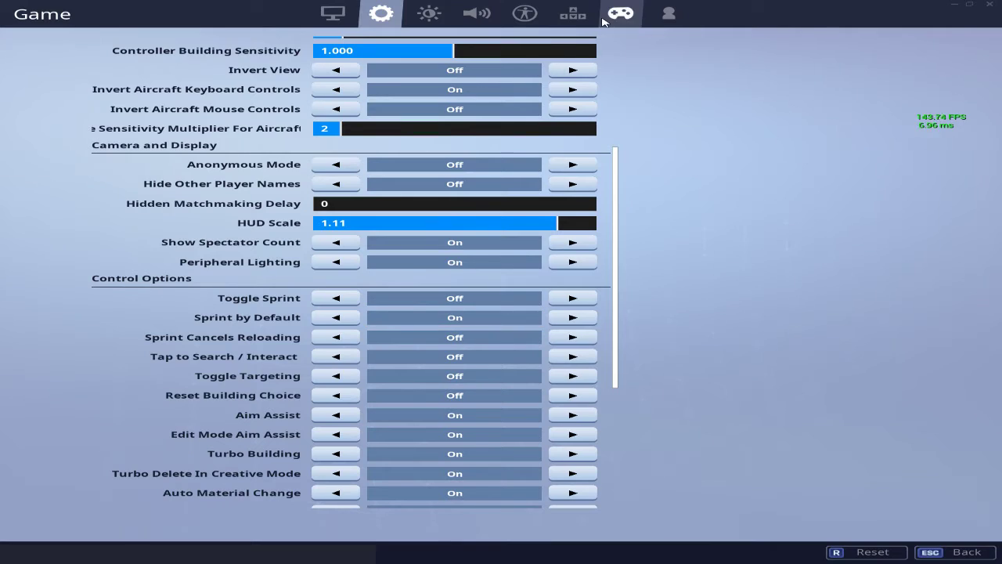
left_click(572, 13)
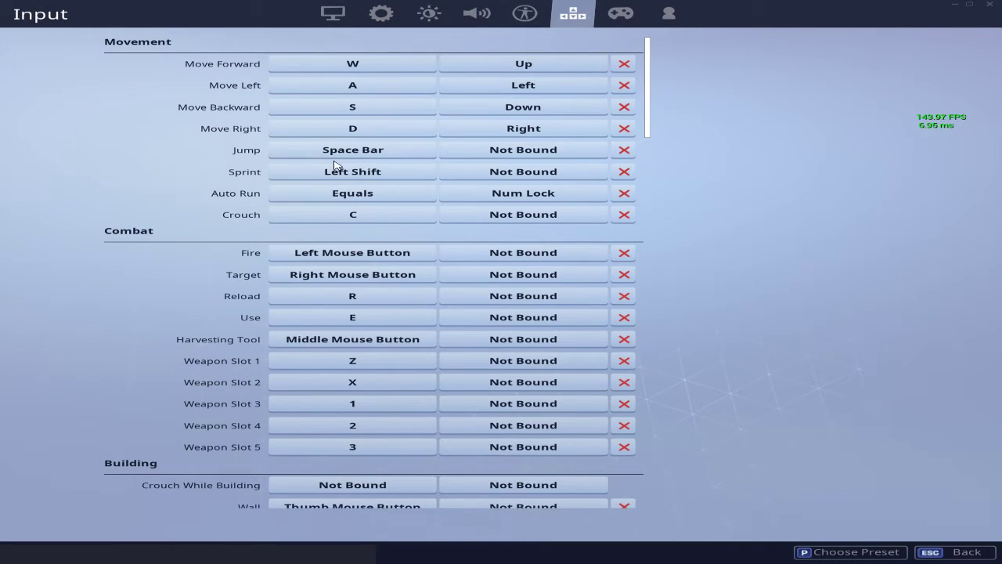
left_click(358, 198)
key("space")
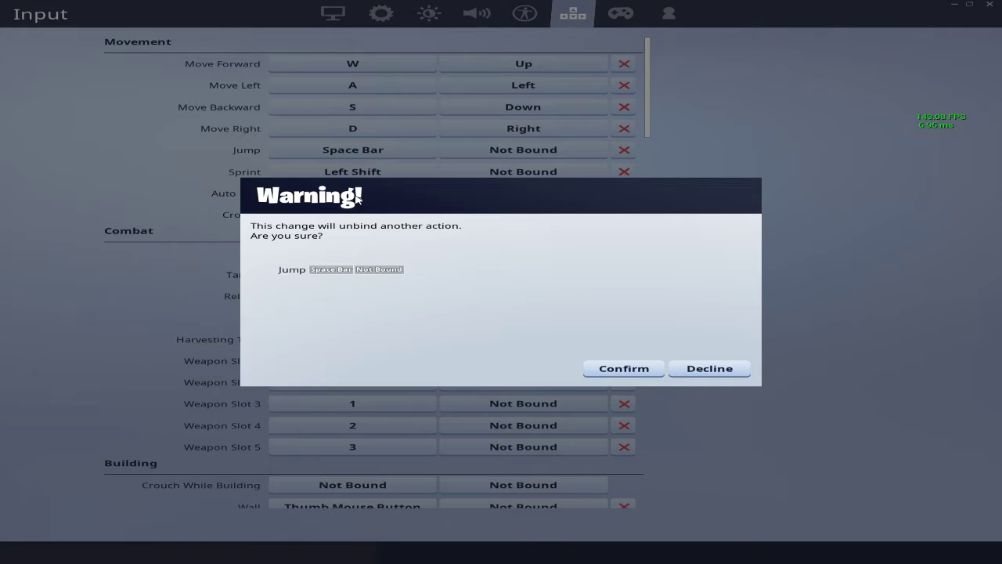
left_click(682, 371)
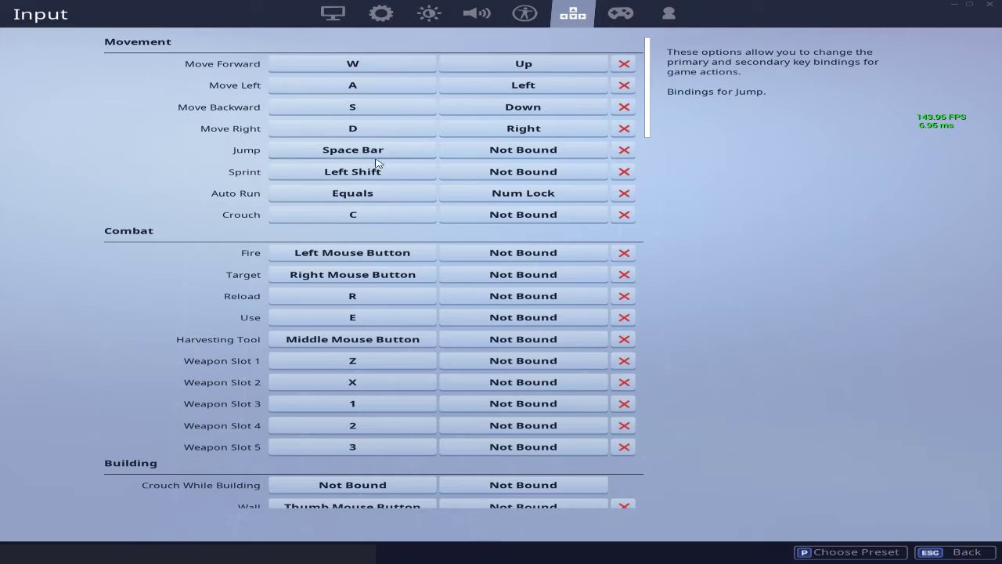
Bind Auto Run's primary key to Left Shift and accept unbinding the Sprint action
left_click(378, 199)
key("space")
left_click(647, 373)
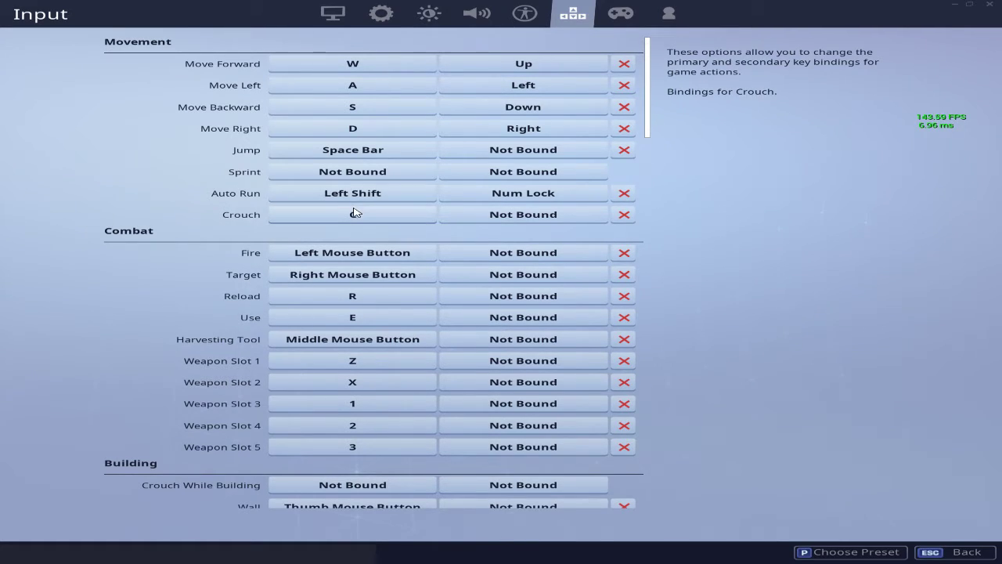
Examine the Combat key bindings for weapon slots and harvesting tool, and the Building bindings from wall through reset edit
scroll(375, 212, "down", 1)
scroll(374, 212, "down", 3)
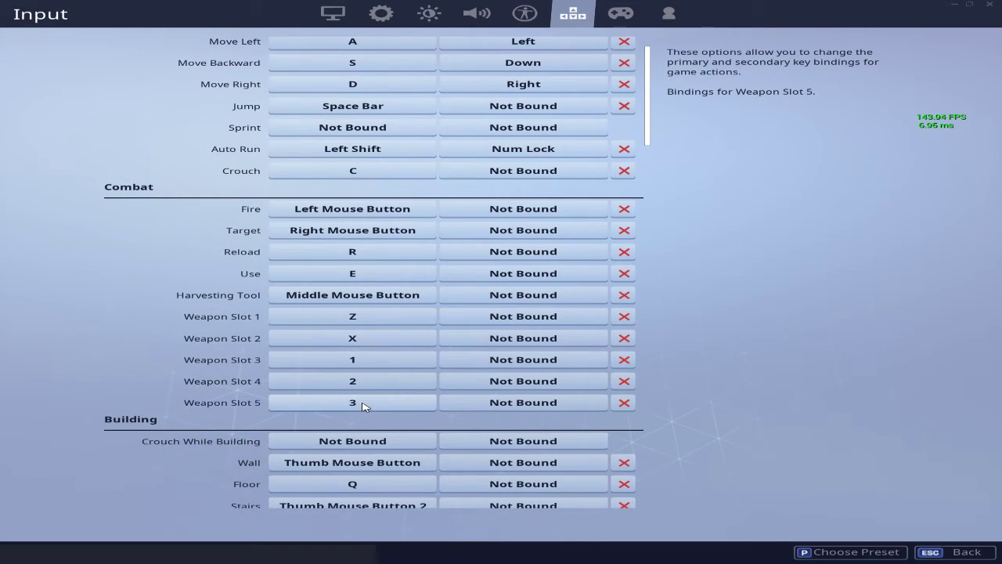
scroll(363, 404, "down", 1)
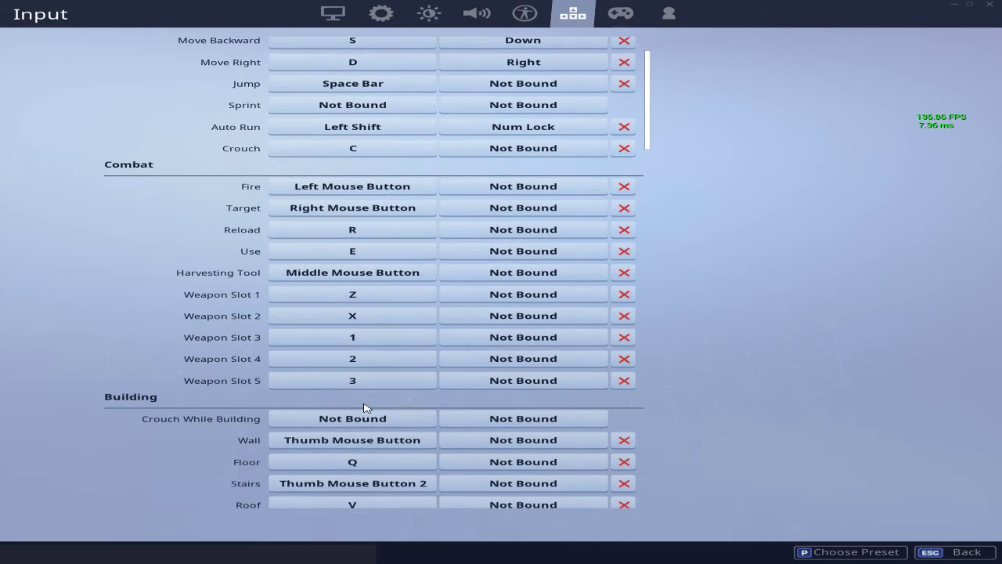
scroll(366, 403, "down", 2)
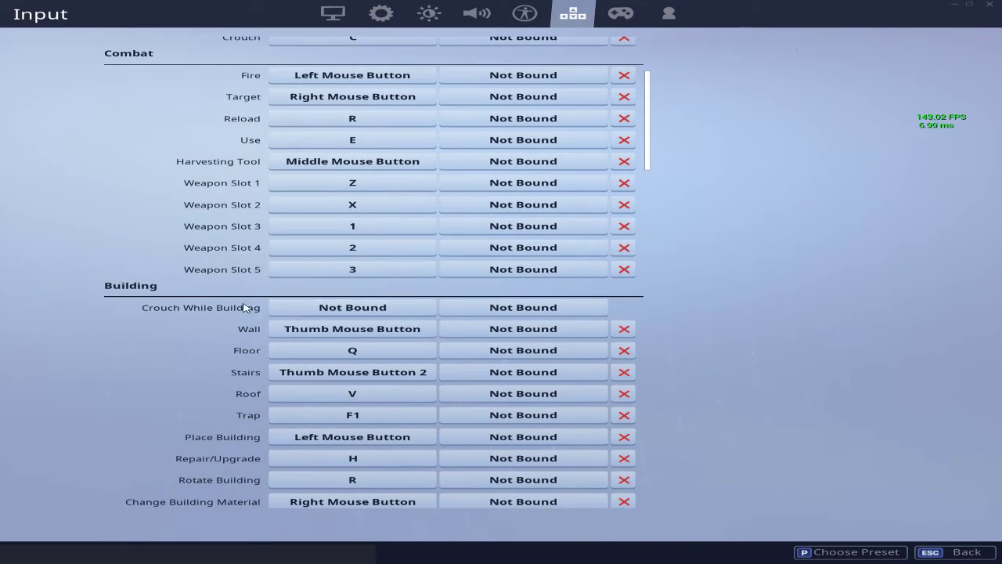
scroll(352, 348, "down", 1)
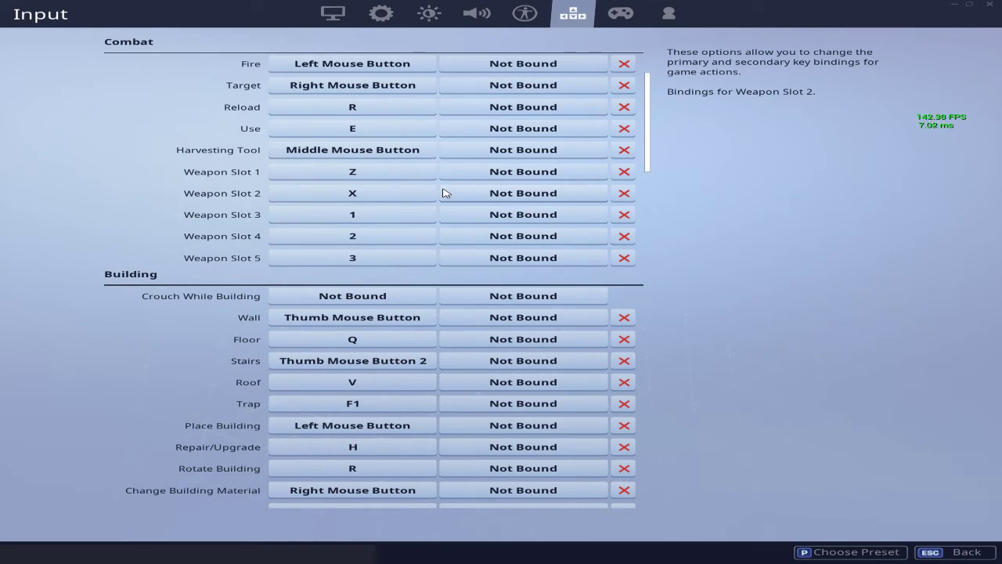
scroll(396, 268, "down", 2)
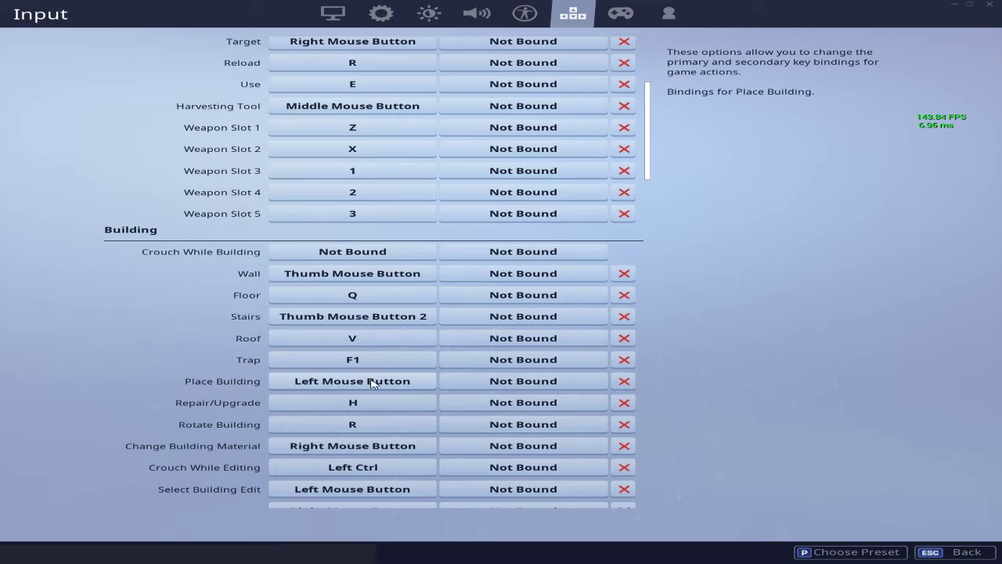
scroll(371, 416, "down", 2)
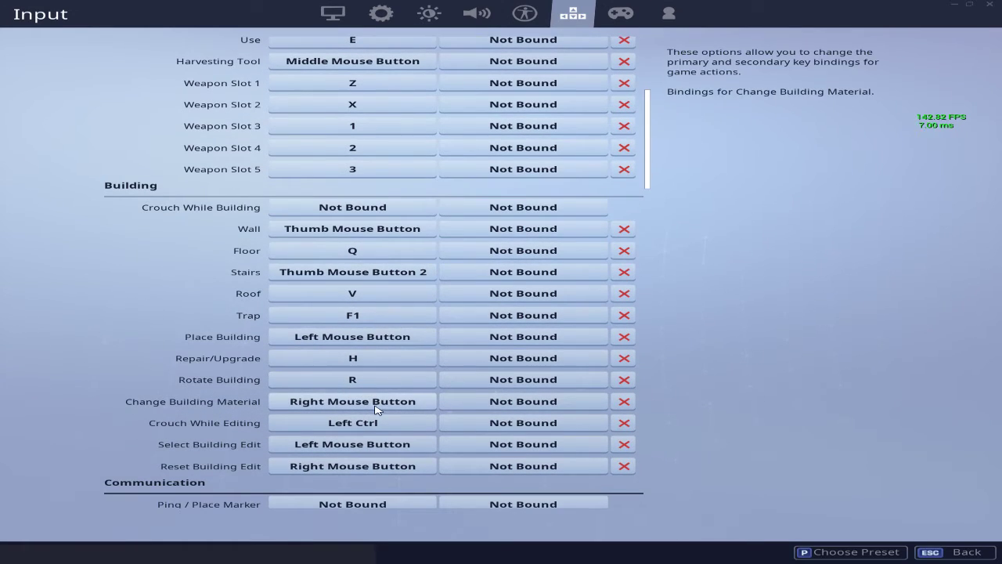
scroll(304, 422, "down", 5)
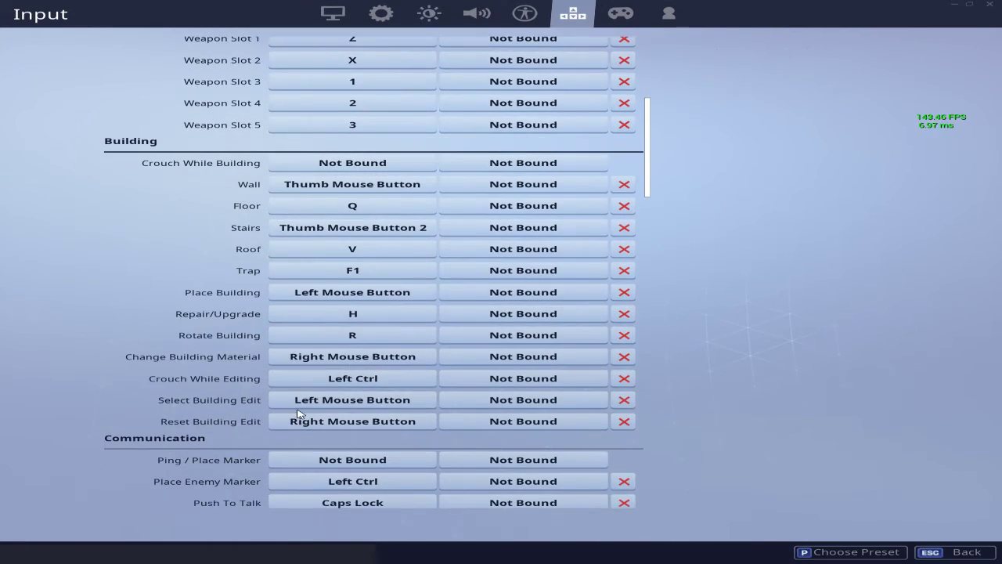
Look through the Communication, Emote, Misc, Vehicles and Creative key bindings
scroll(305, 409, "down", 1)
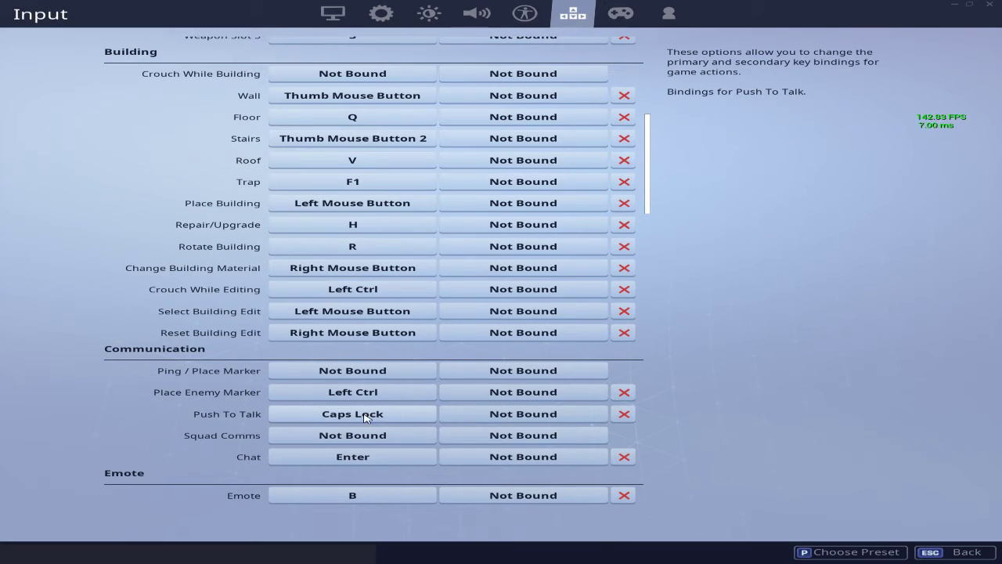
scroll(374, 415, "down", 4)
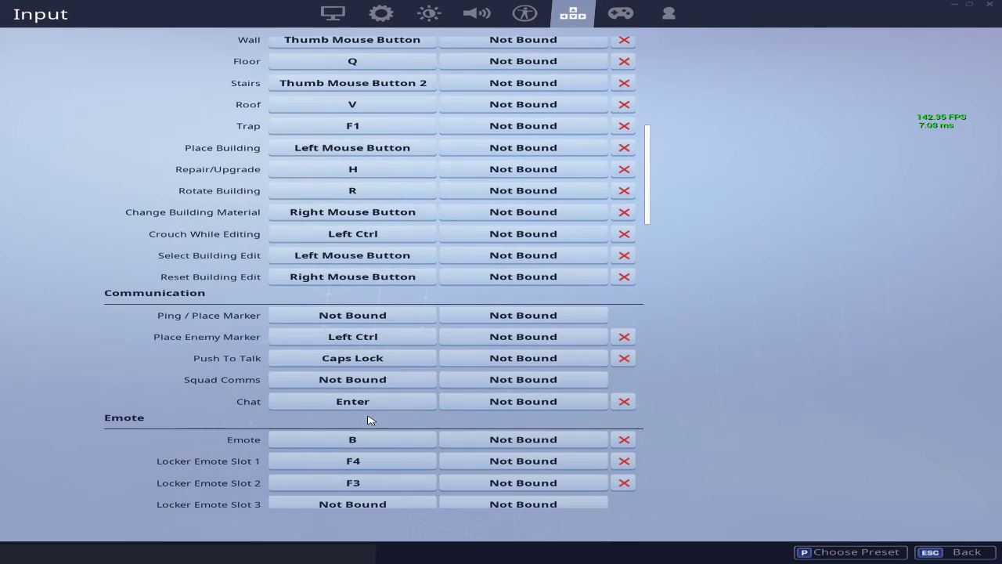
scroll(372, 416, "down", 3)
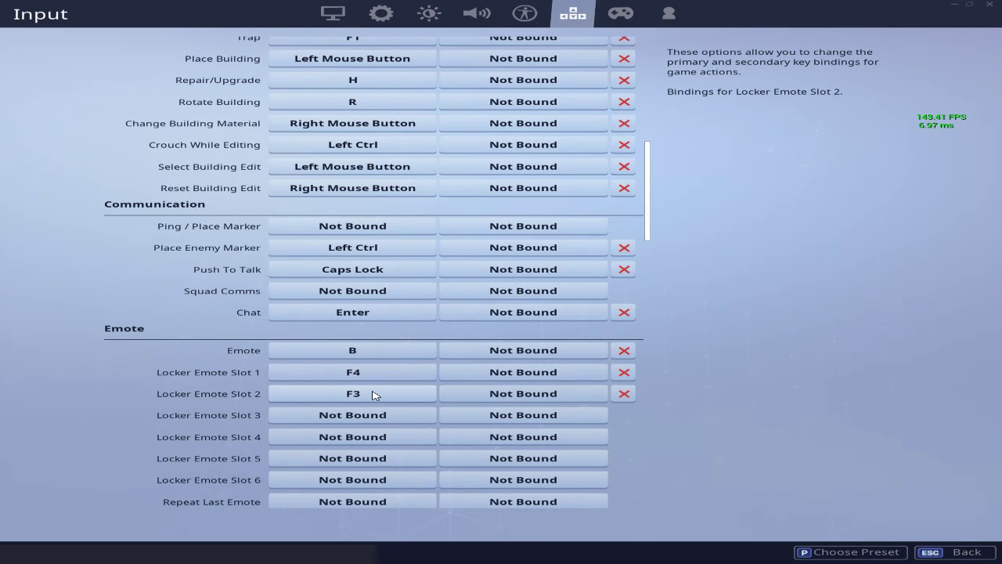
scroll(373, 394, "down", 4)
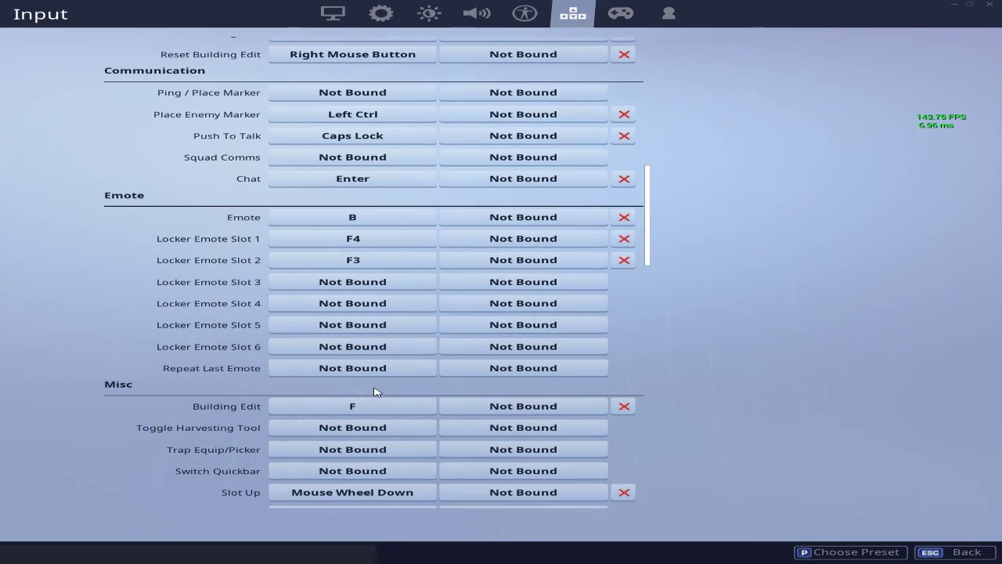
scroll(376, 394, "down", 1)
scroll(361, 390, "down", 10)
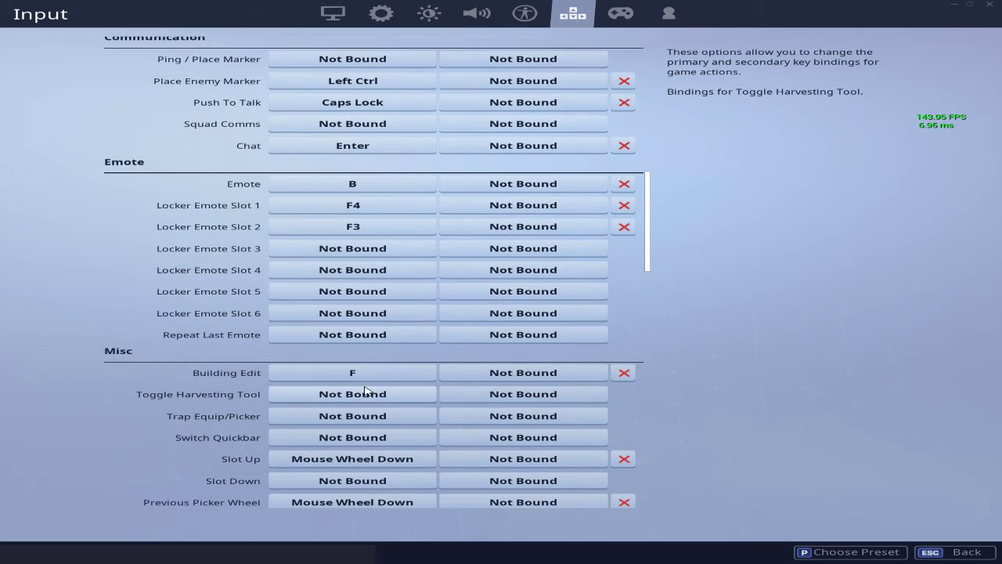
scroll(372, 389, "down", 20)
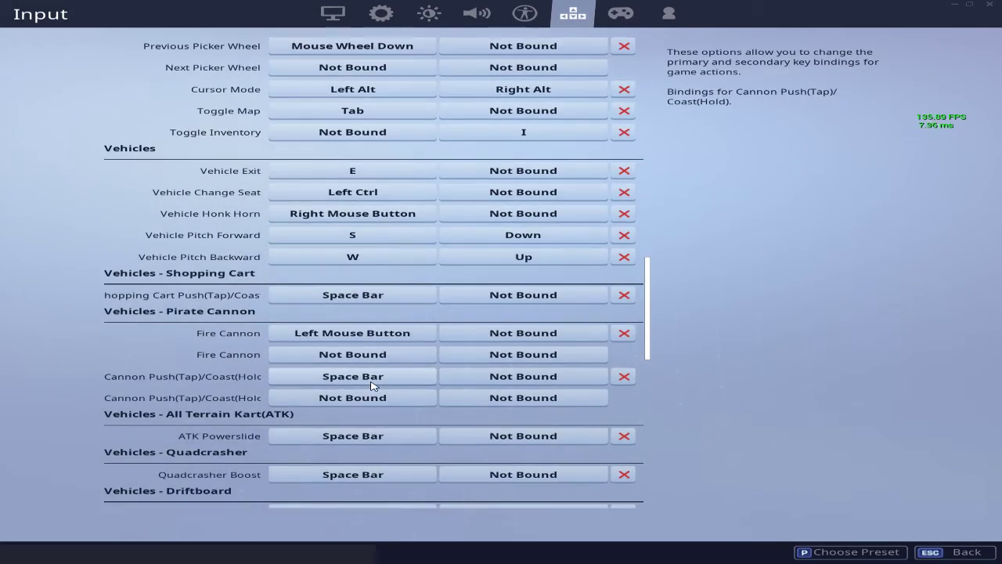
scroll(371, 389, "down", 5)
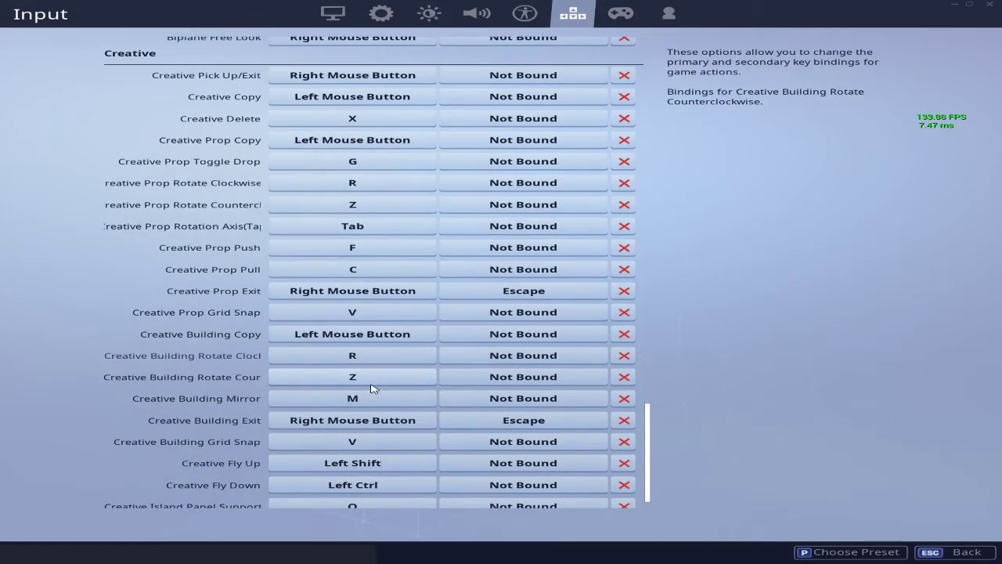
Look back over the key bindings from Creative up to Movement, and leave the settings for the lobby
scroll(380, 387, "up", 6)
scroll(384, 386, "up", 20)
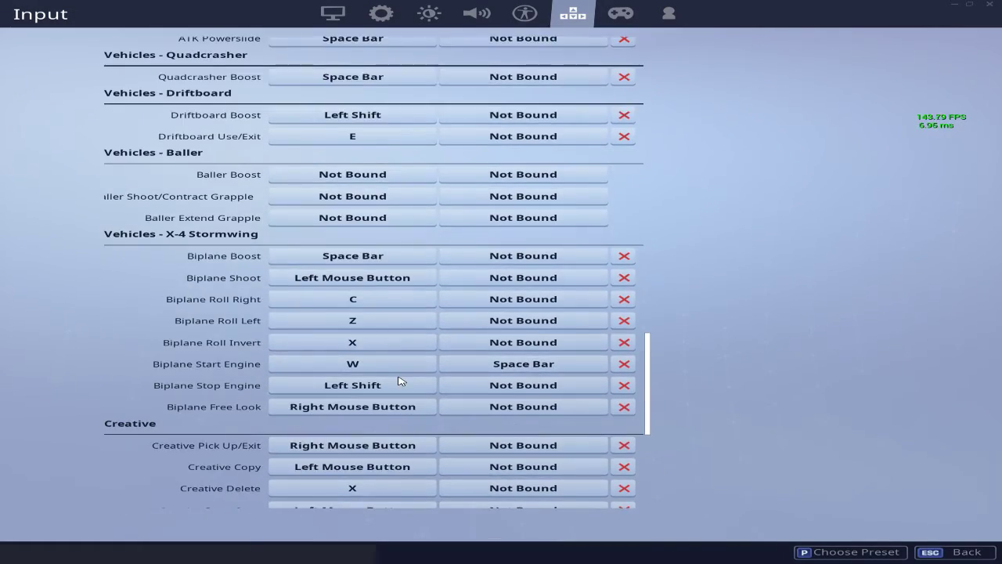
scroll(421, 380, "up", 3)
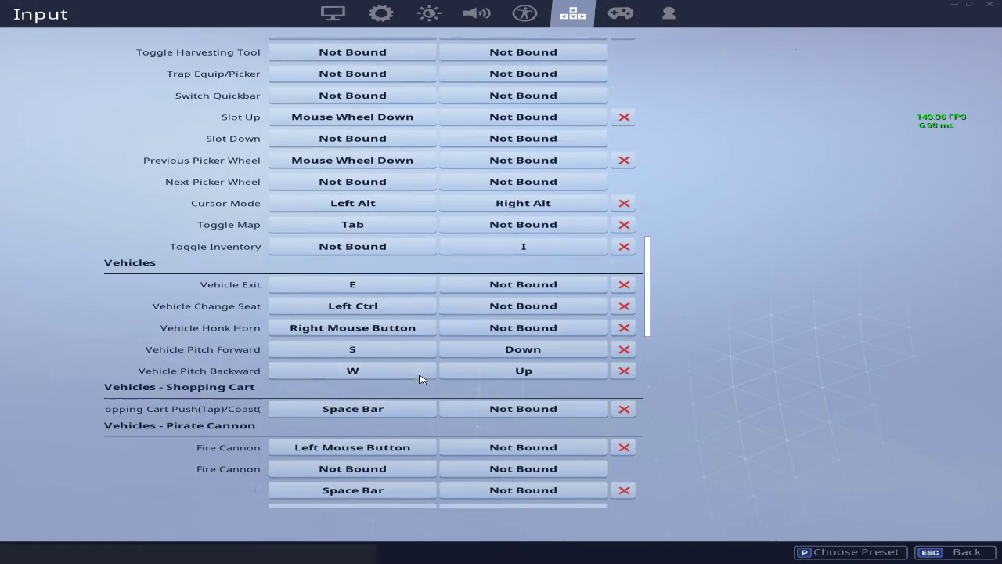
scroll(420, 379, "up", 3)
scroll(421, 379, "up", 9)
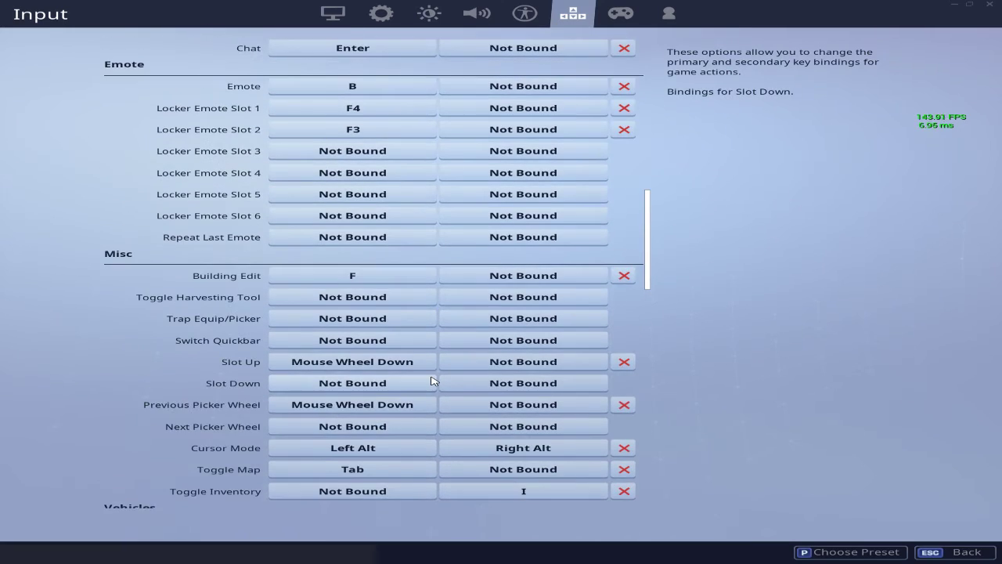
scroll(442, 380, "up", 12)
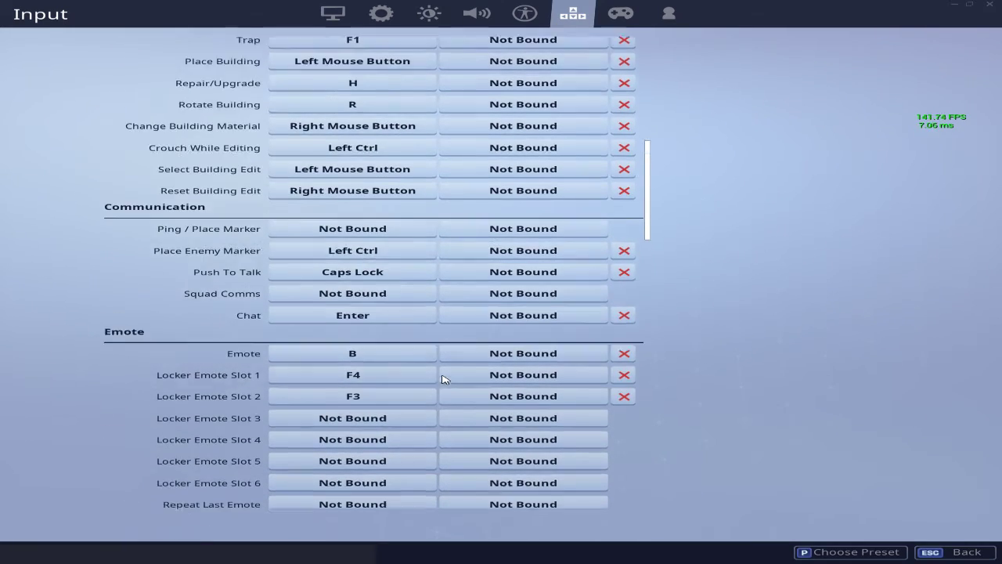
scroll(452, 379, "up", 7)
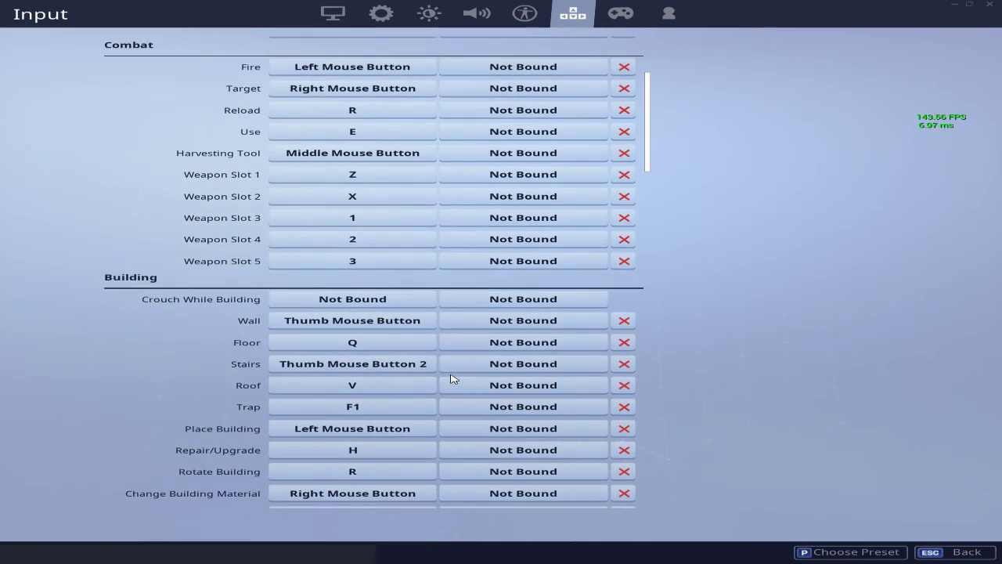
scroll(457, 379, "up", 2)
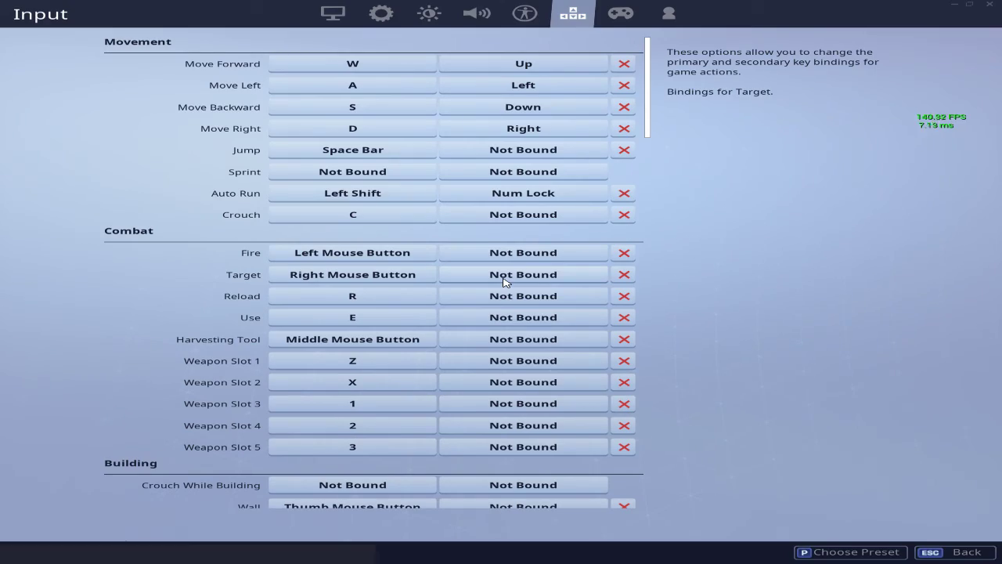
key("Escape")
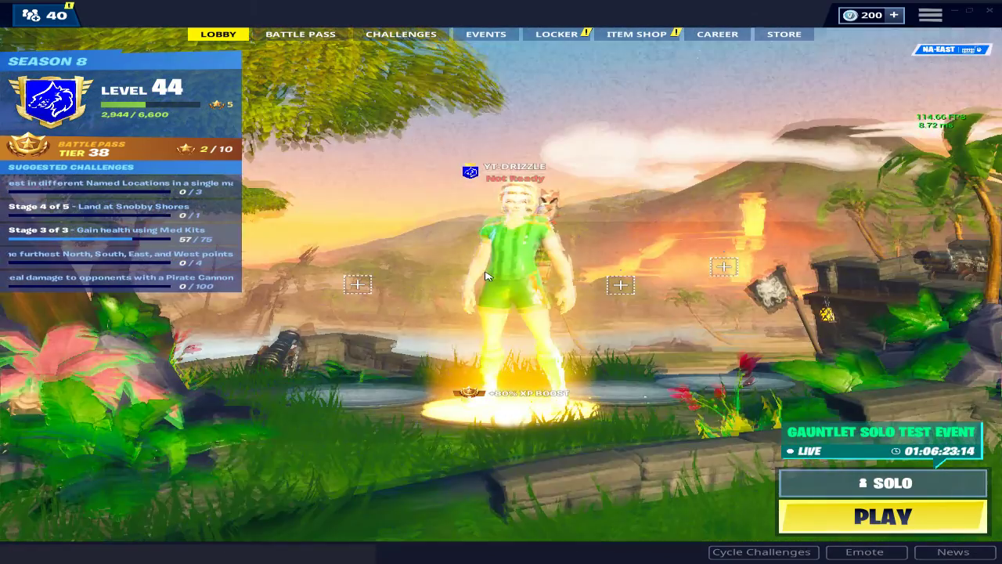